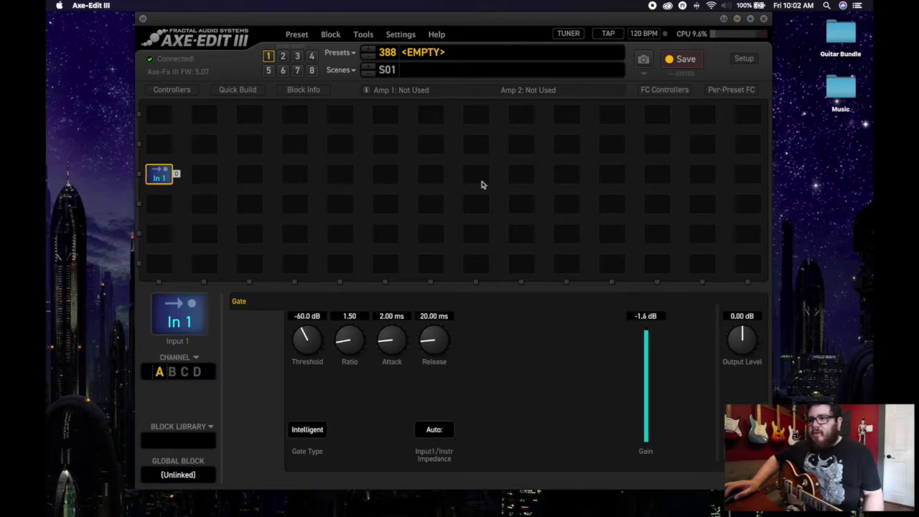
- Place an Output 1 block in the ninth column of the Input 1 row and connect Input 1 to it
right_click(521, 174)
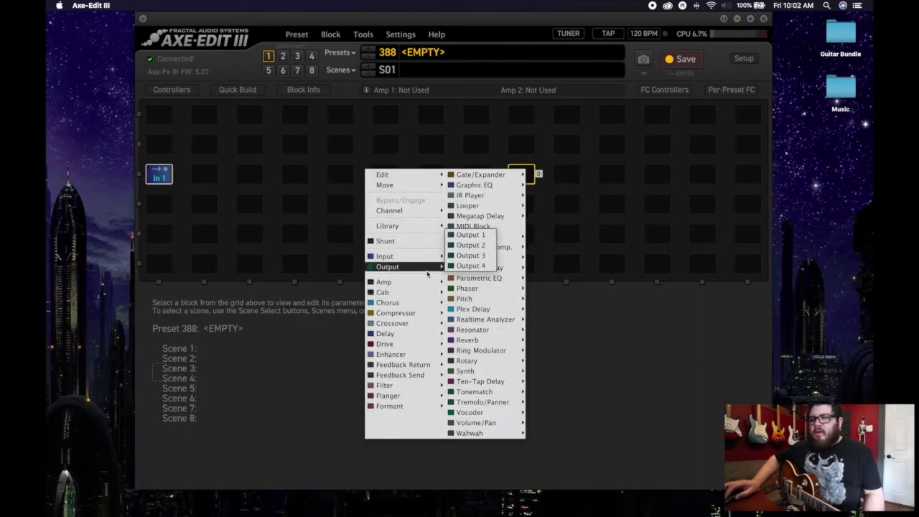
left_click(465, 243)
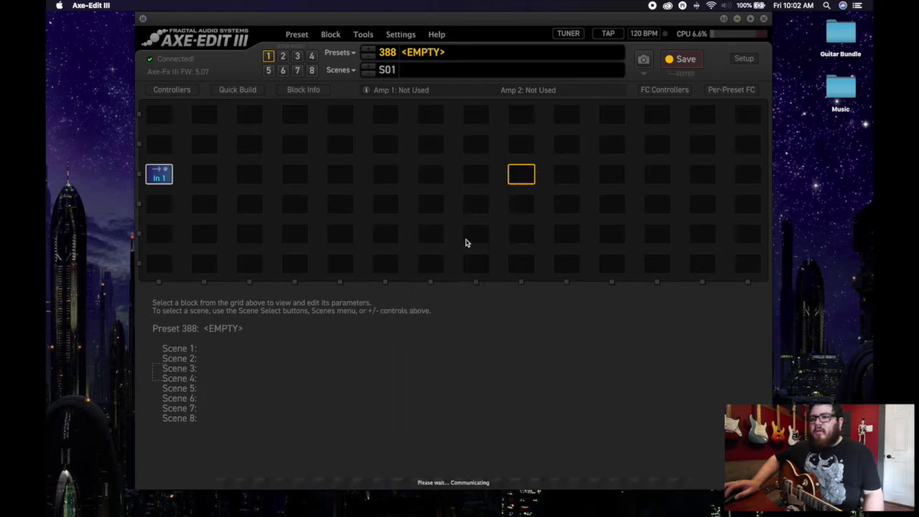
left_click_drag(176, 178, 498, 178)
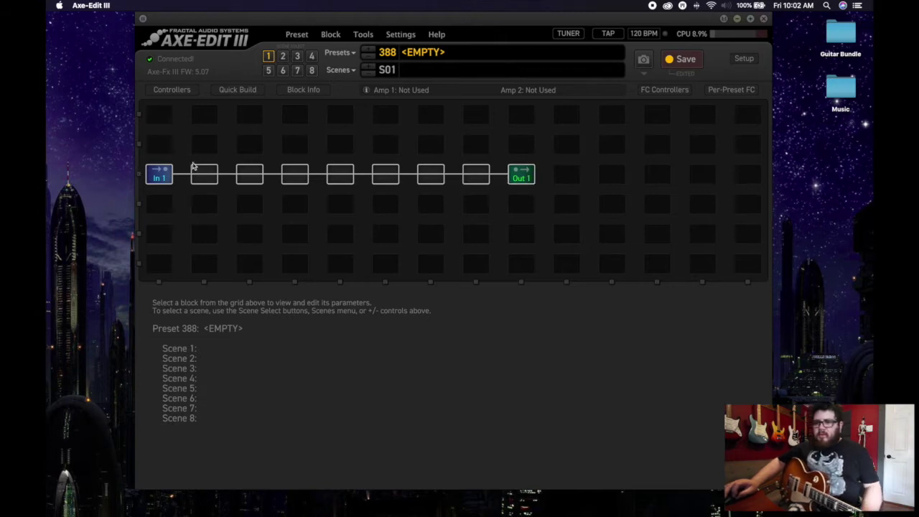
- Insert the Amp 1 block in the fourth slot of the signal chain and Cab 1 directly after it
left_click(298, 176)
right_click(299, 175)
mouse_move(356, 288)
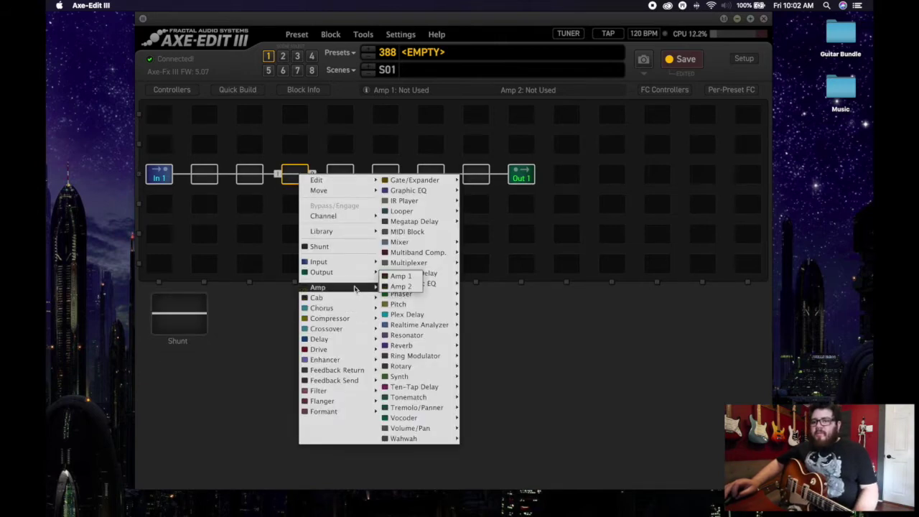
left_click(402, 278)
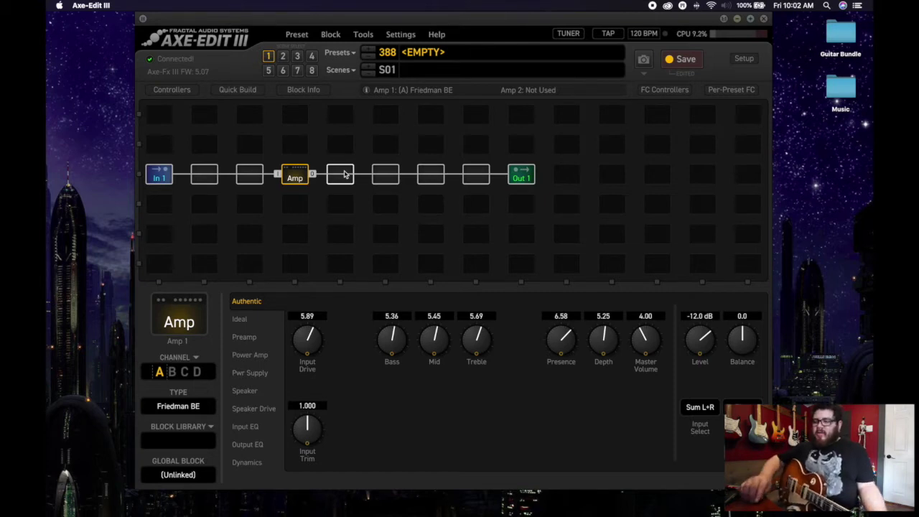
right_click(345, 174)
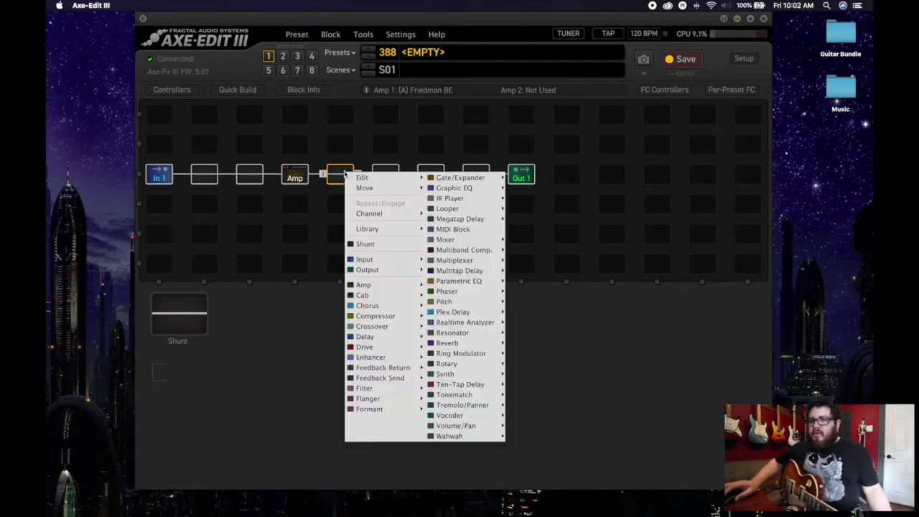
mouse_move(399, 295)
left_click(443, 289)
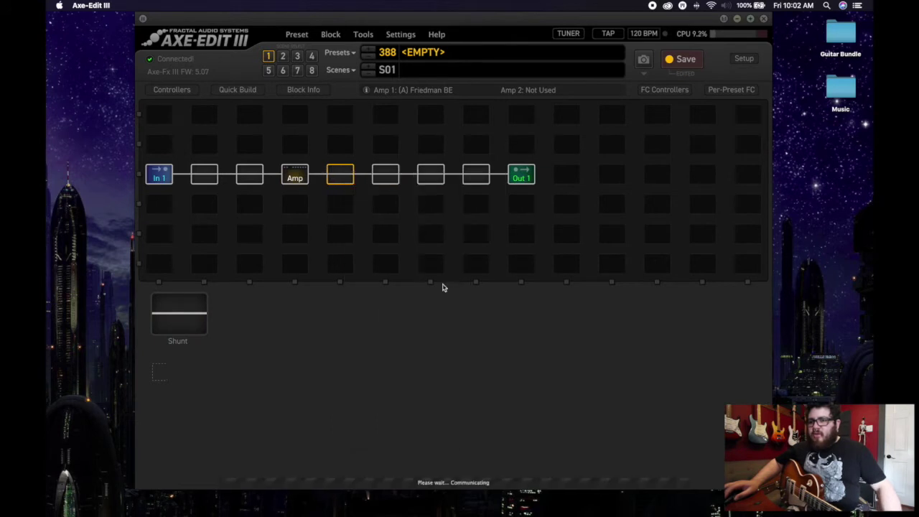
- Load the factory impulse response 4x12 Citrus 57 A into Cab 1 of the Cab block
left_click(295, 174)
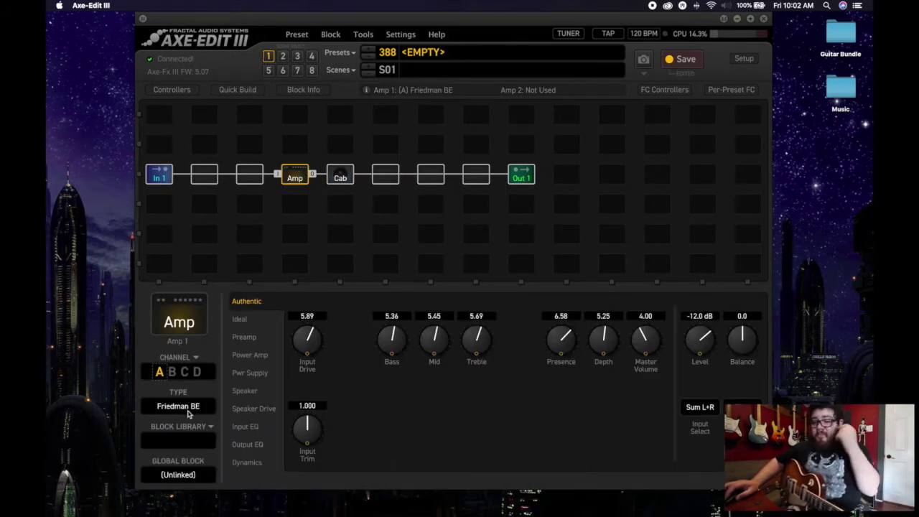
left_click(344, 177)
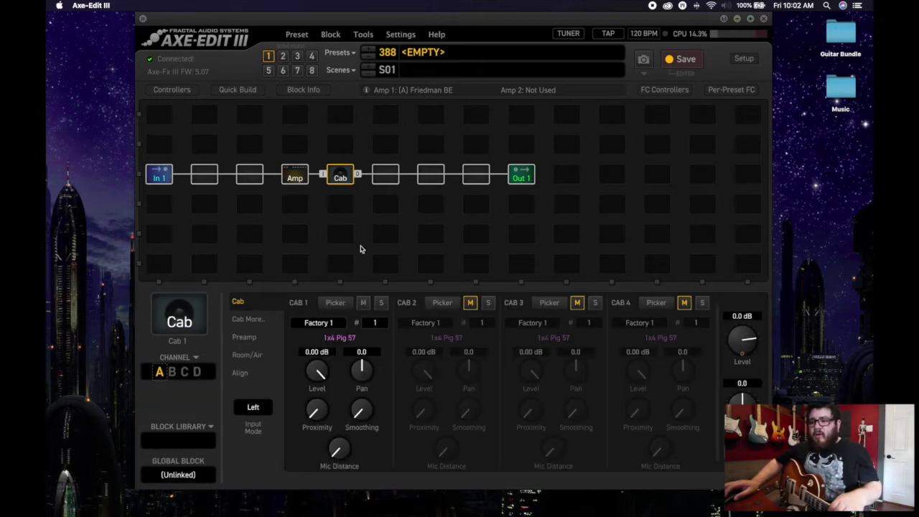
left_click(335, 302)
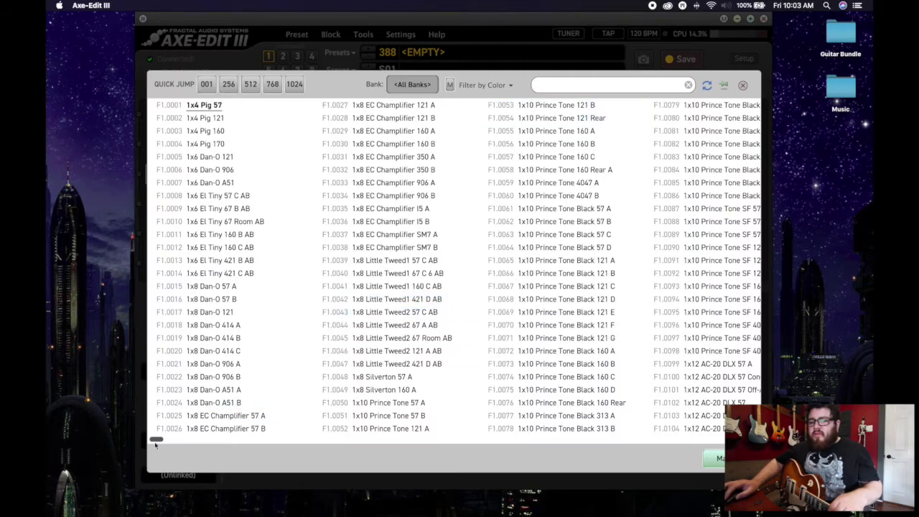
left_click_drag(158, 442, 390, 453)
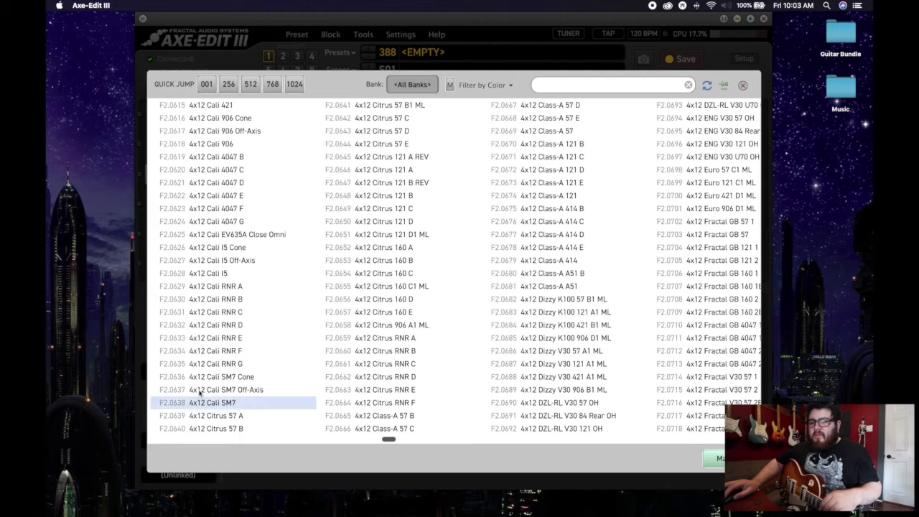
double_click(240, 421)
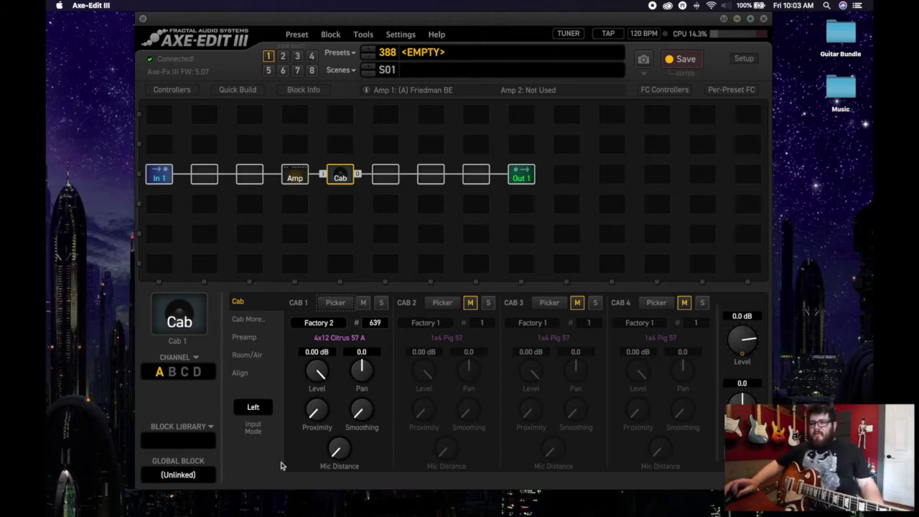
left_click(294, 176)
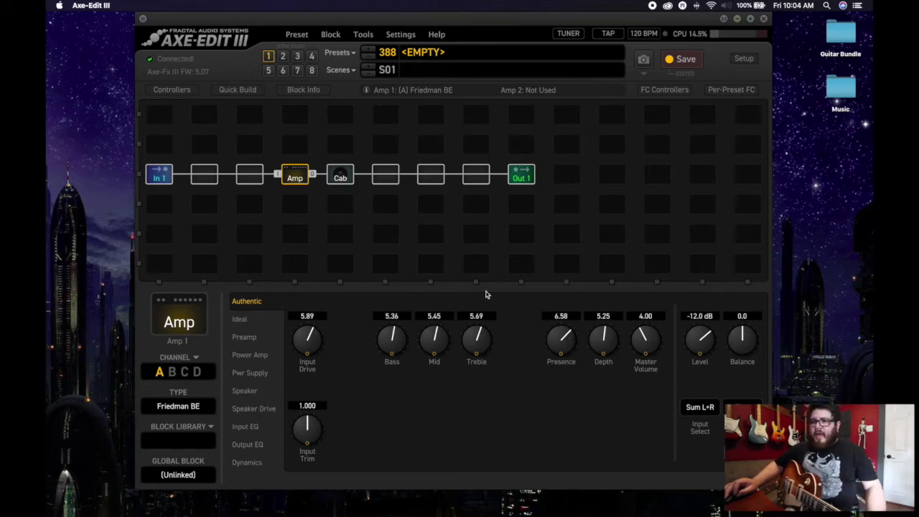
left_click(341, 177)
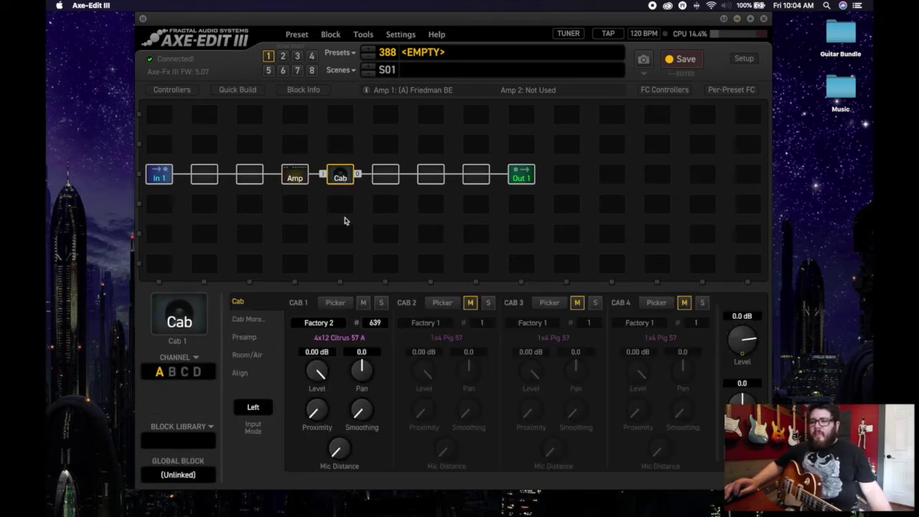
key("Left")
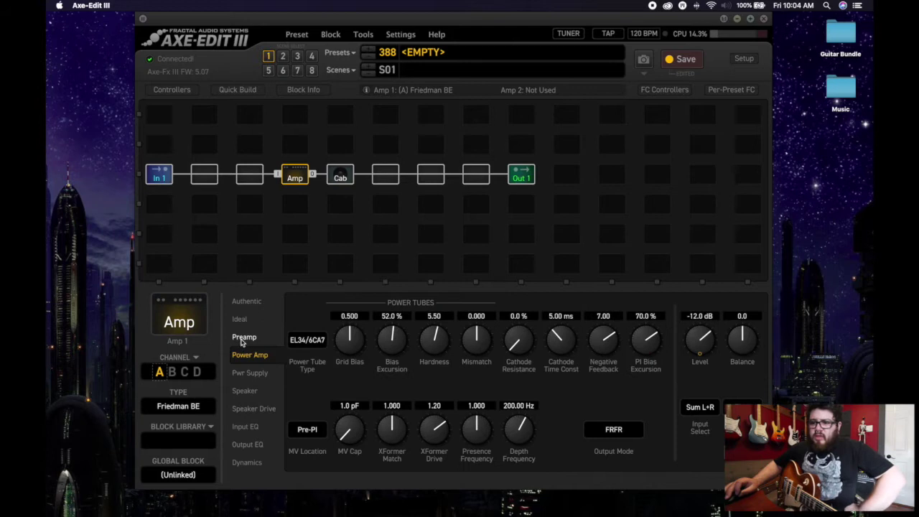
- Add a T808 OD drive with drive 0.00 and level 10.00 before the amp, and Gate/Expander 1 with a -38.8 dB threshold before the drive
right_click(257, 178)
left_click(297, 348)
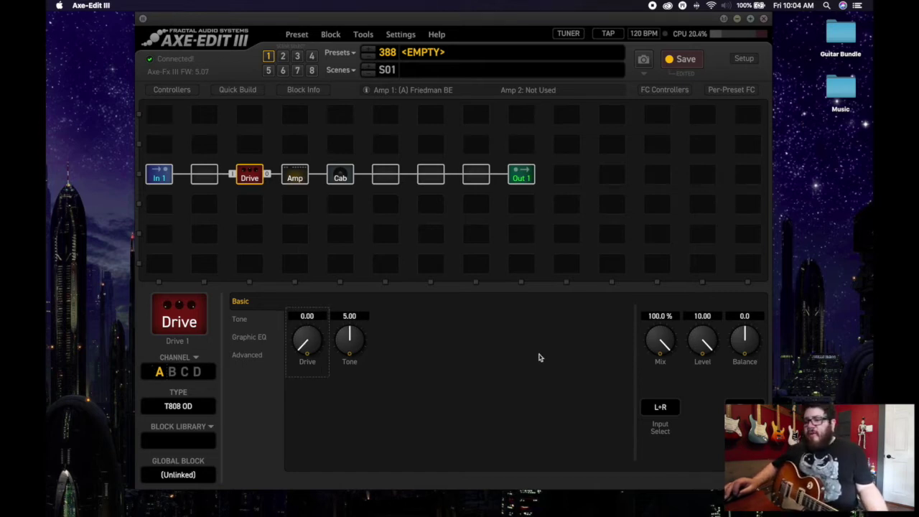
left_click(364, 344)
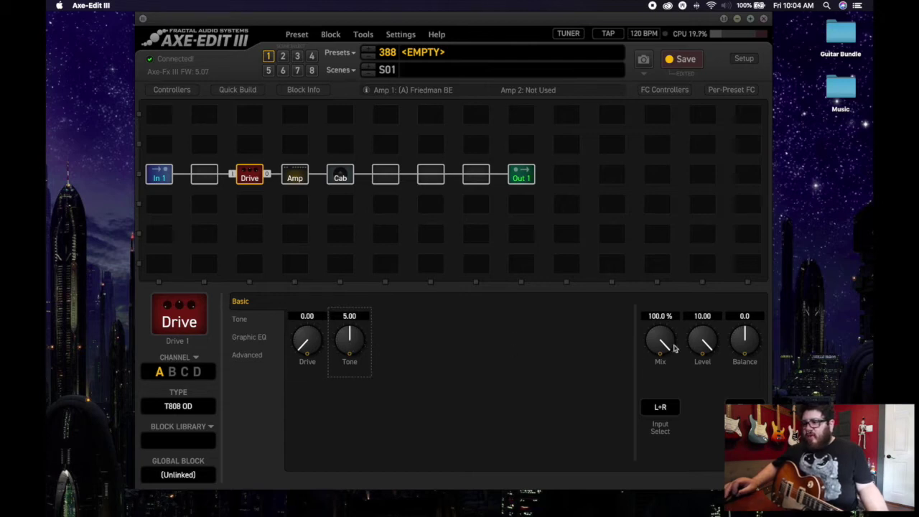
left_click(706, 344)
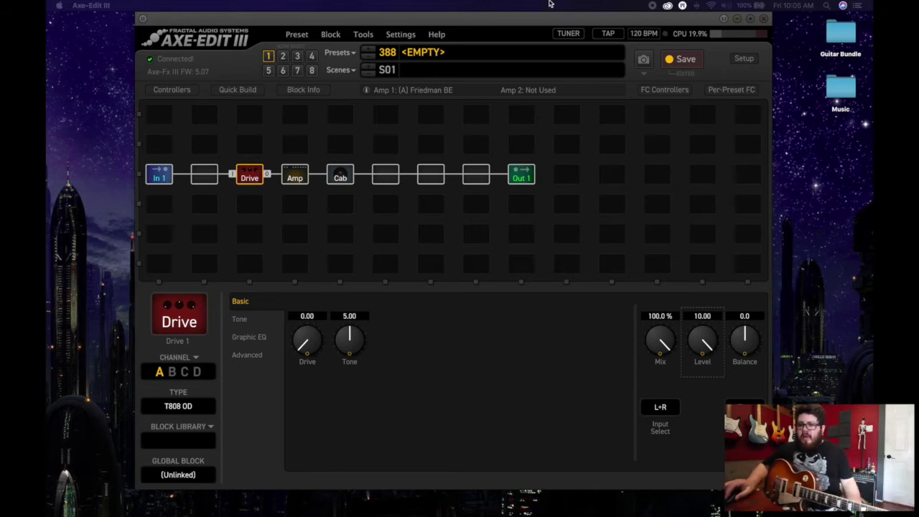
right_click(202, 178)
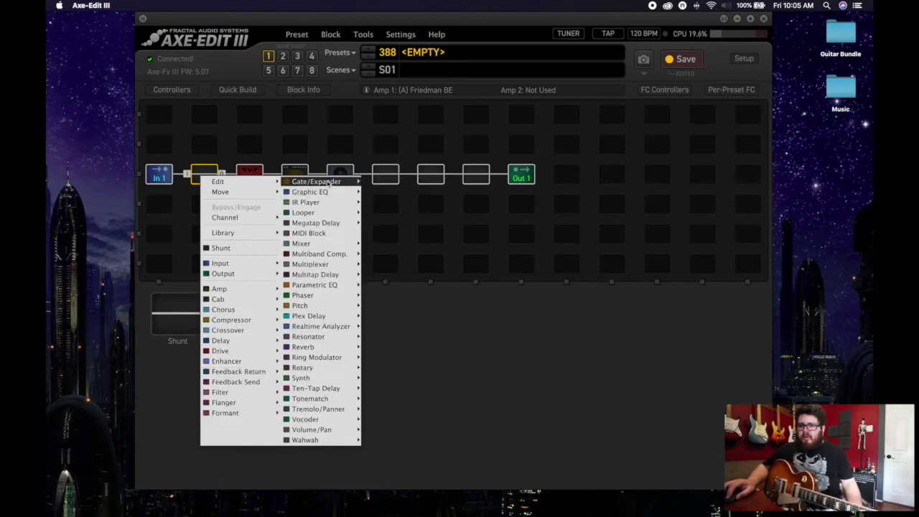
left_click(388, 185)
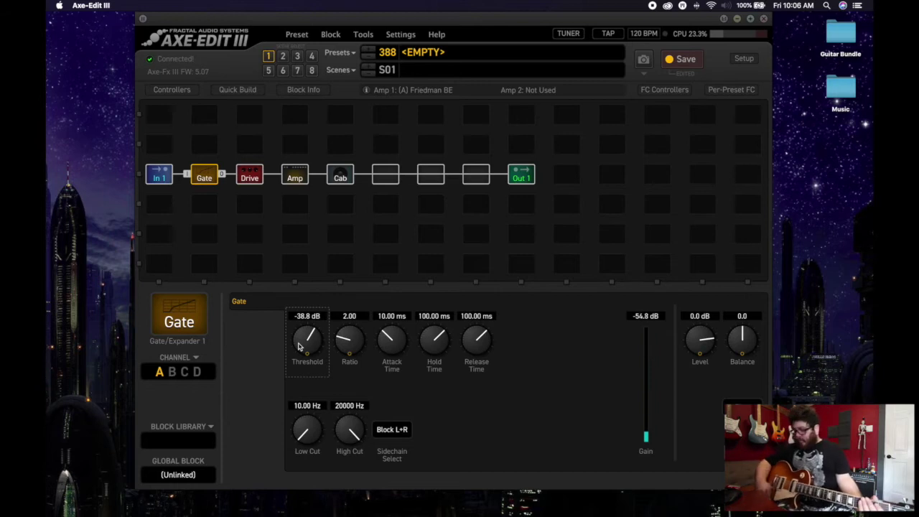
- Name scene 1 "fried rhy" and save the preset
left_click(440, 71)
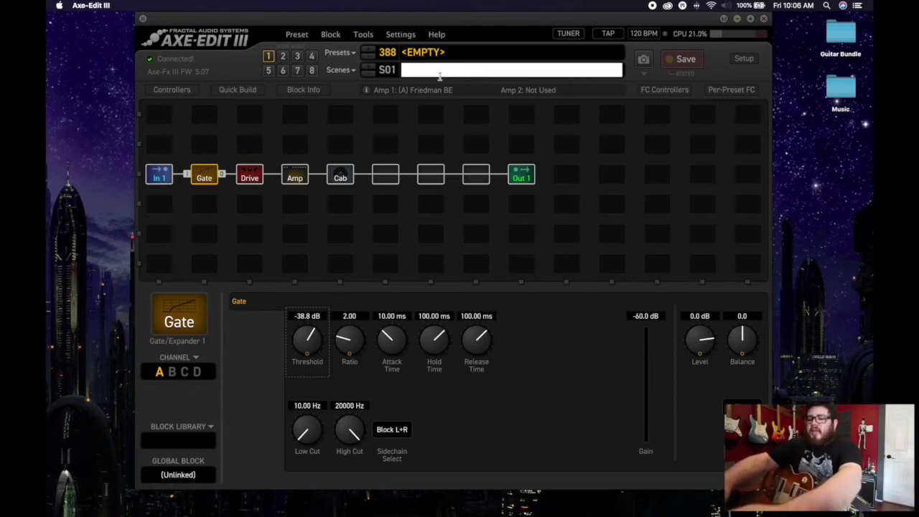
type("fikred")
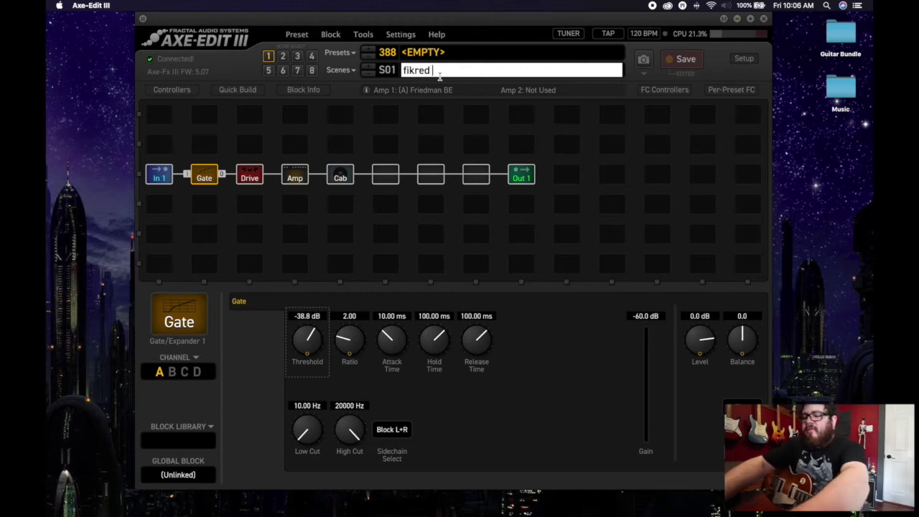
key("BackSpace")
key("BackSpace")
key("BackSpace")
key("BackSpace")
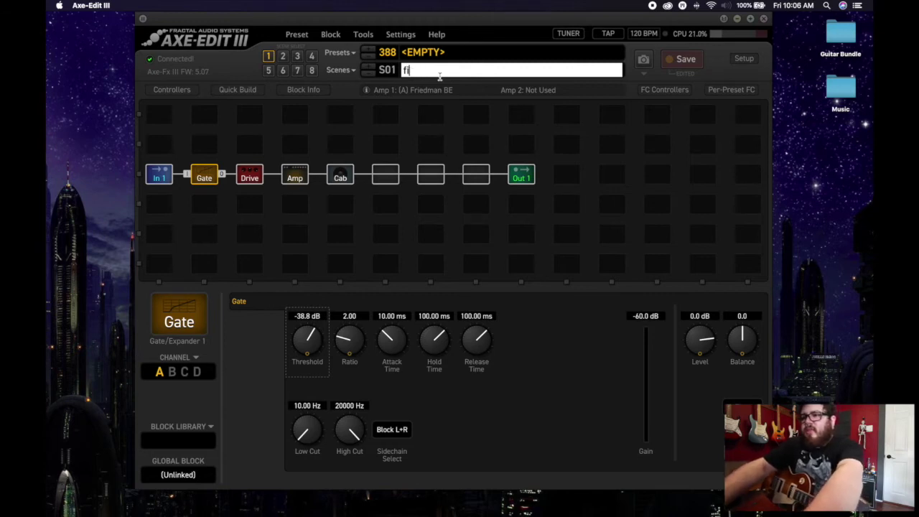
type("ied ")
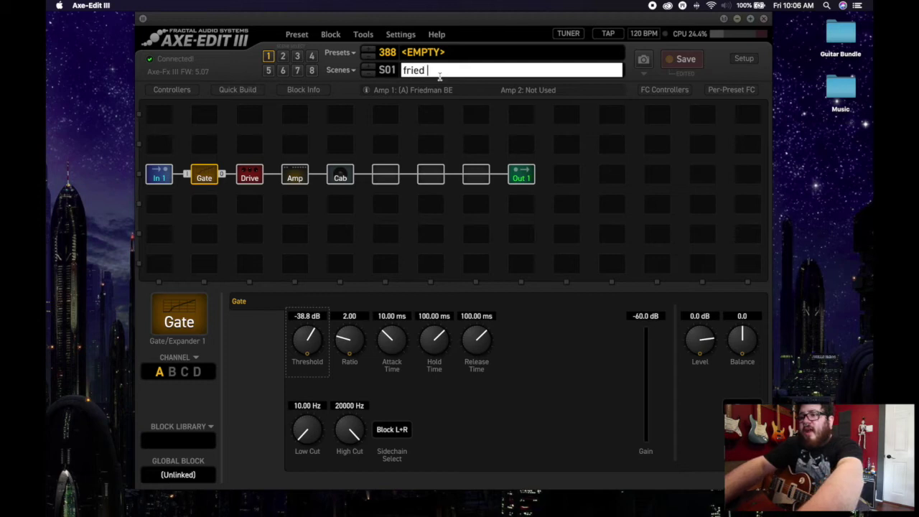
type("rhy")
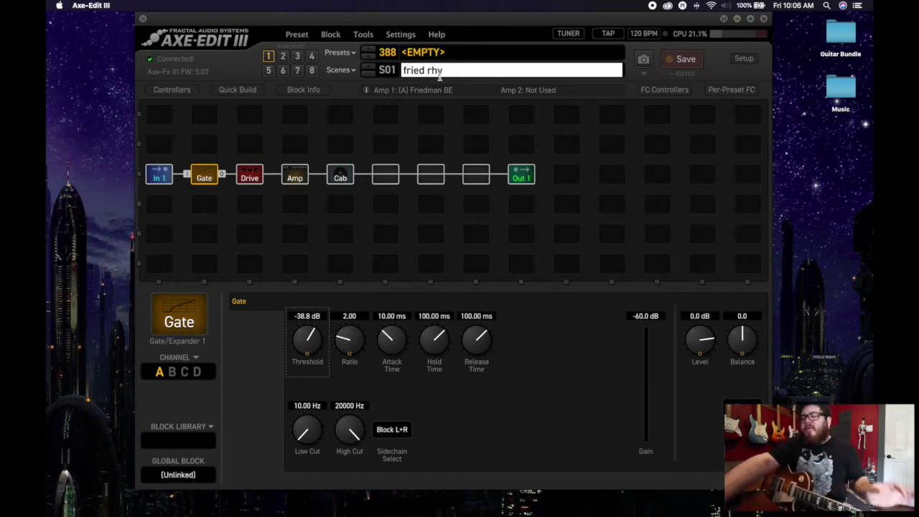
key("Return")
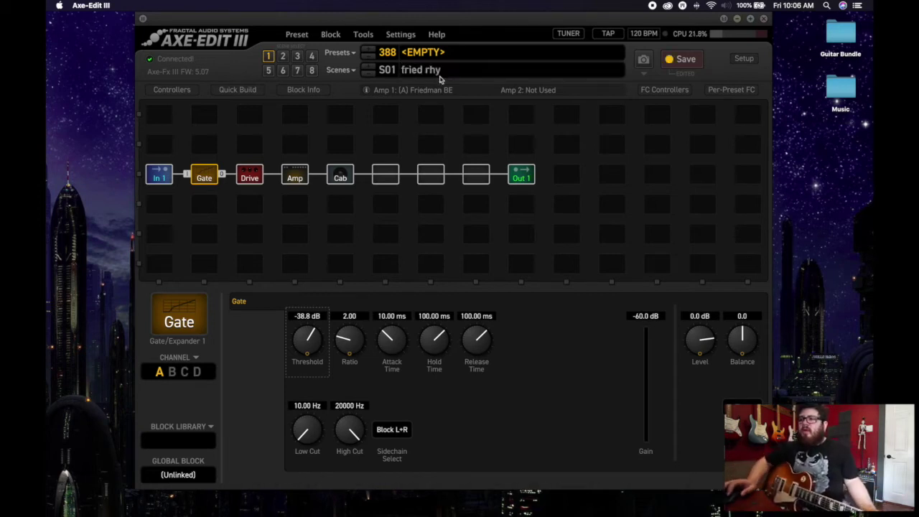
left_click(681, 59)
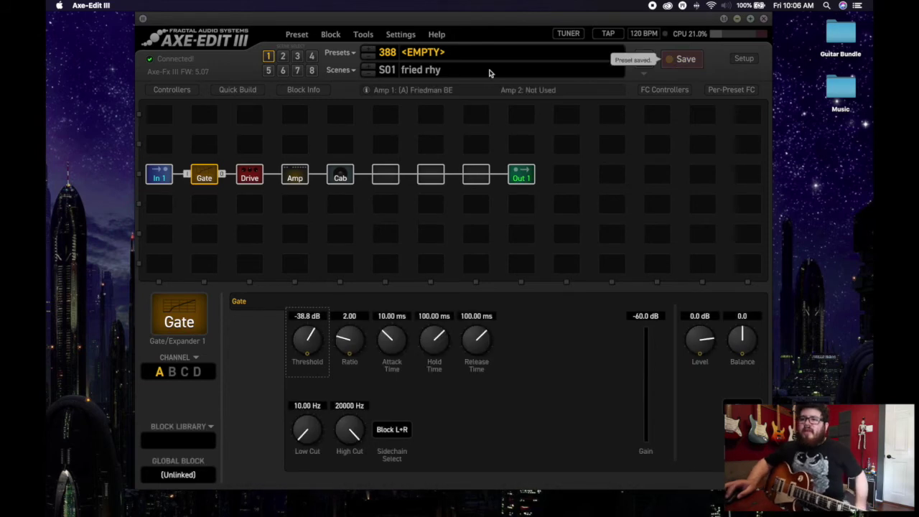
- Switch to scene 2 and bypass the Drive block there
left_click(370, 69)
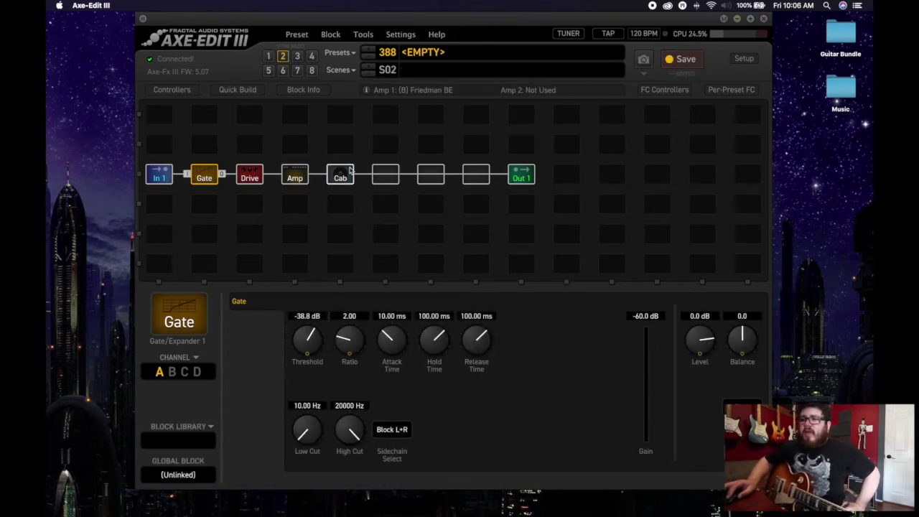
left_click(250, 176)
- Insert the Reverb 1 block two slots after the cab and set its type to Medium Spring
left_click(424, 176)
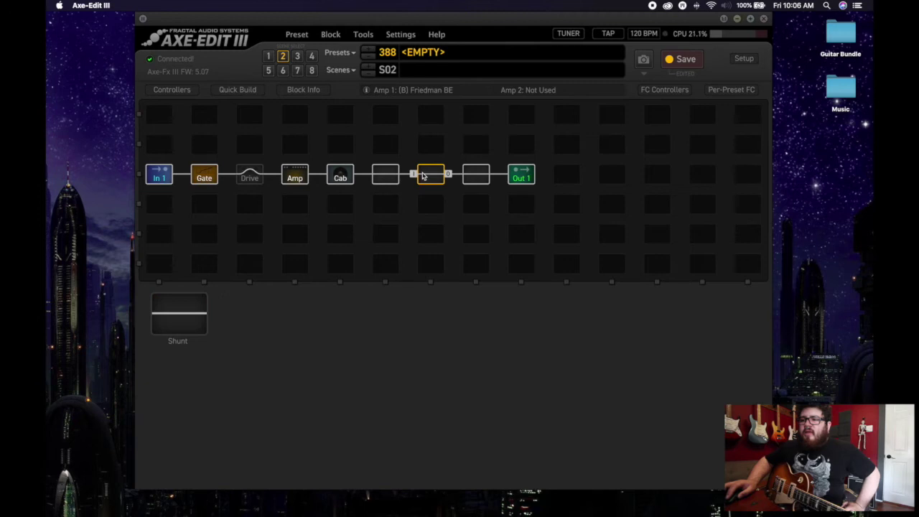
right_click(422, 176)
mouse_move(566, 359)
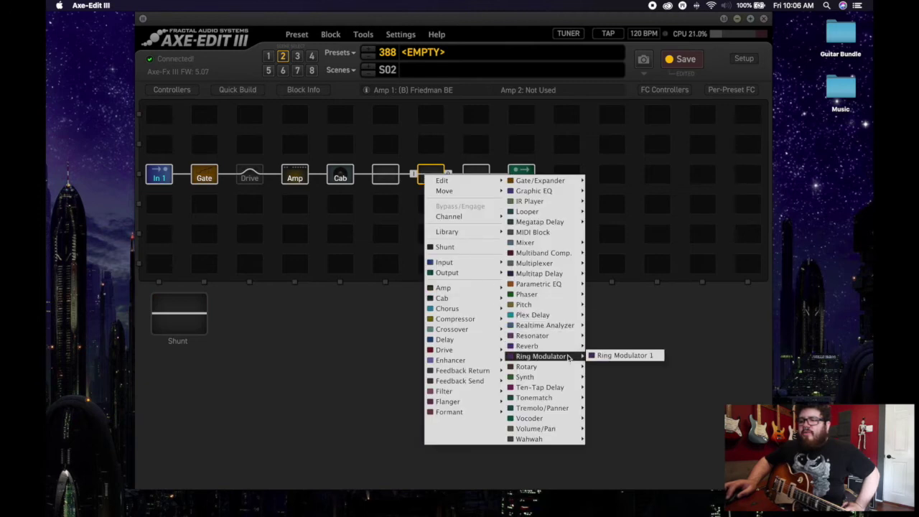
left_click(606, 336)
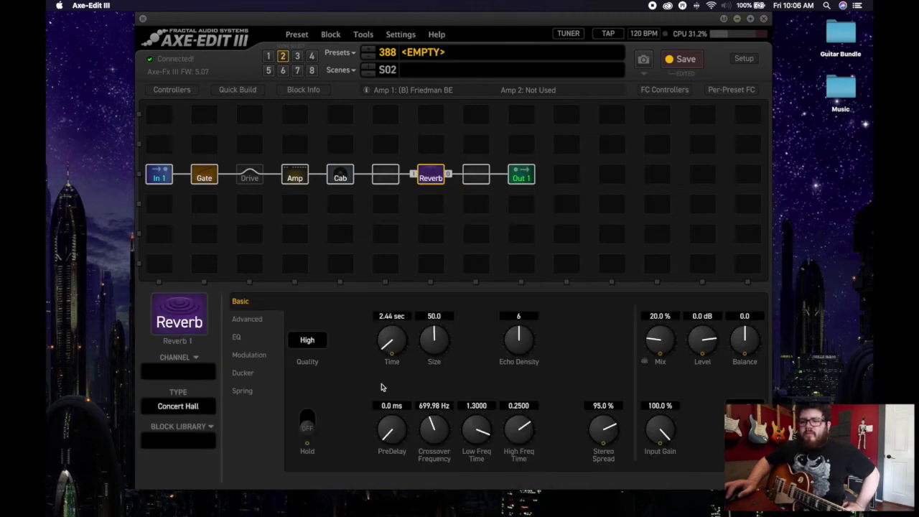
left_click(177, 410)
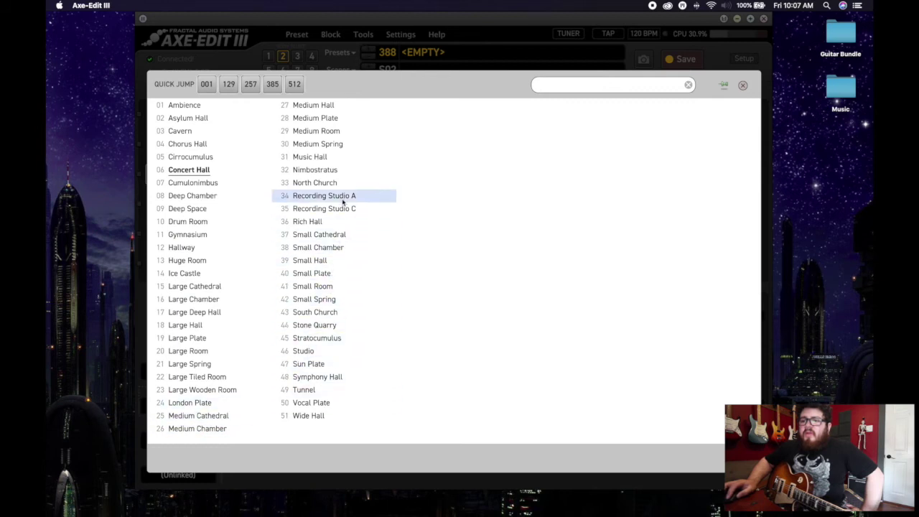
left_click(331, 143)
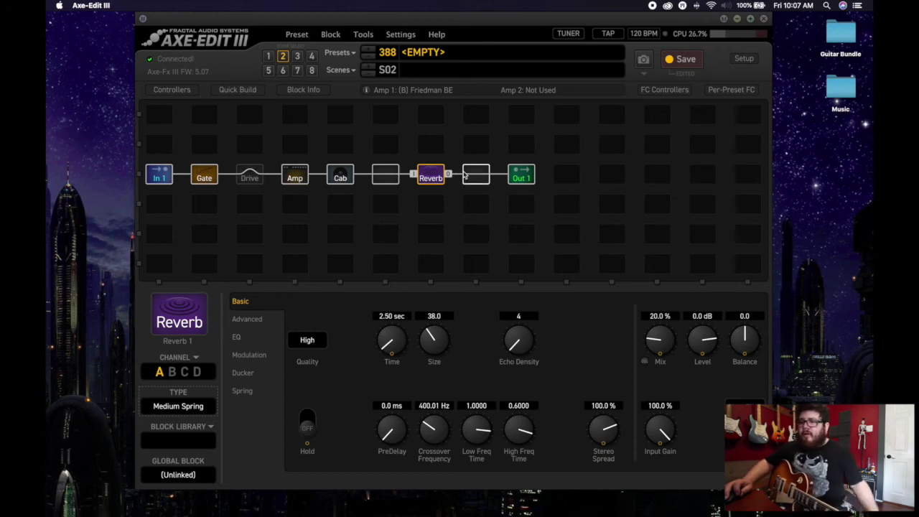
- Insert the Delay 1 block between the reverb and the output
right_click(486, 179)
mouse_move(382, 374)
mouse_move(388, 342)
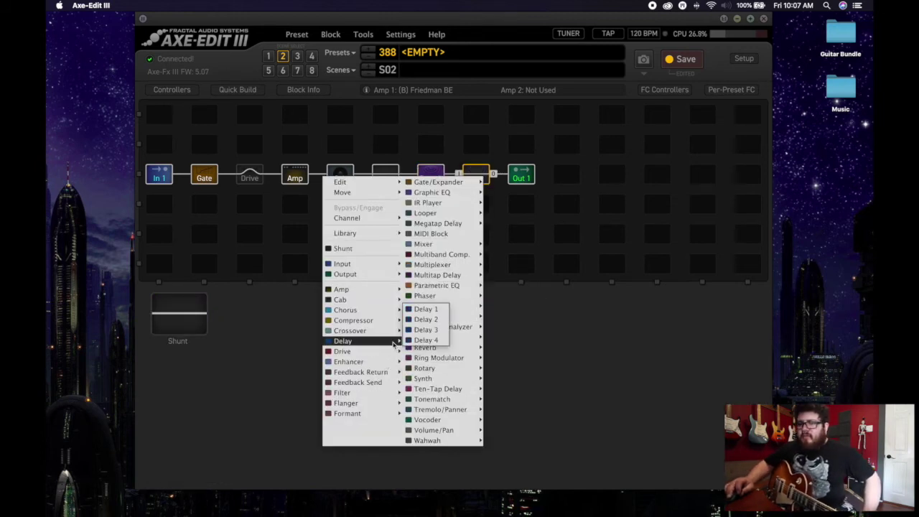
left_click(424, 310)
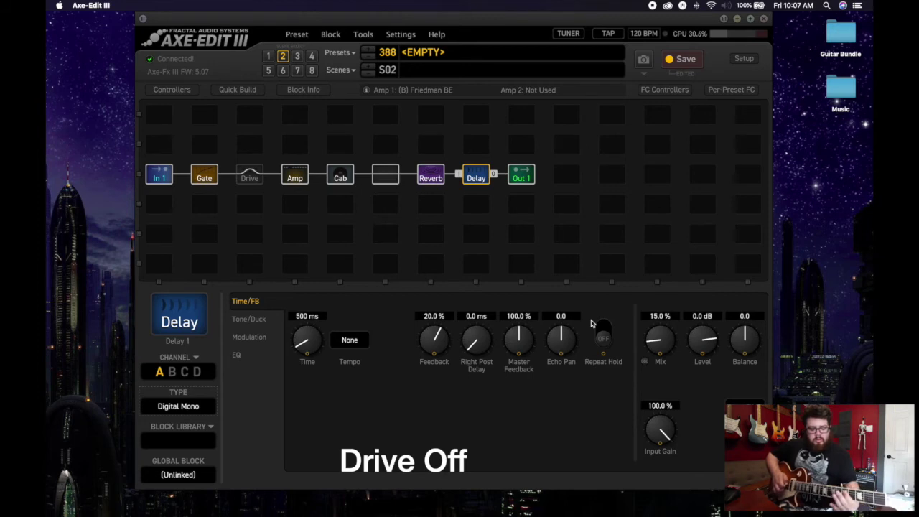
- Re-engage the Drive block in scene 2 and name the scene "leasd mein"
left_click(251, 178)
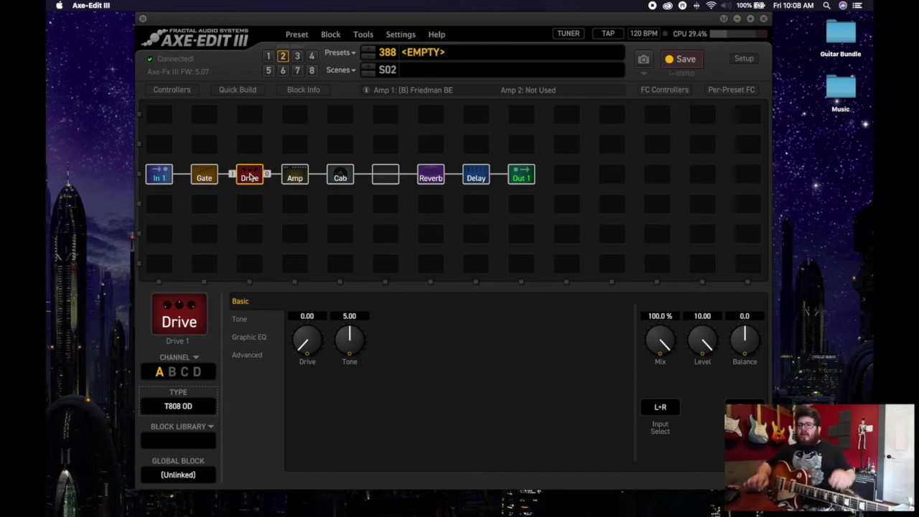
left_click(406, 72)
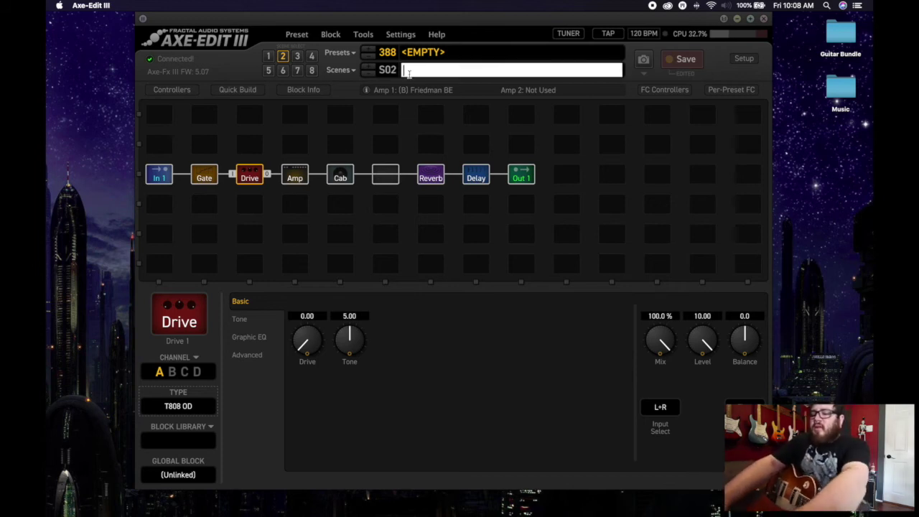
type("leasd mein")
key("Return")
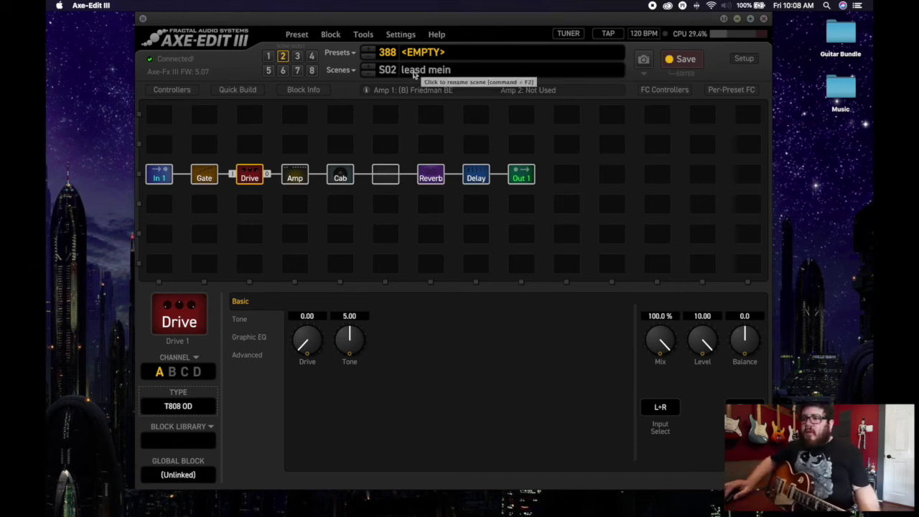
- Correct the scene 2 name to "lead mein" and save the preset
double_click(419, 71)
left_click_drag(404, 71, 425, 75)
left_click(424, 74)
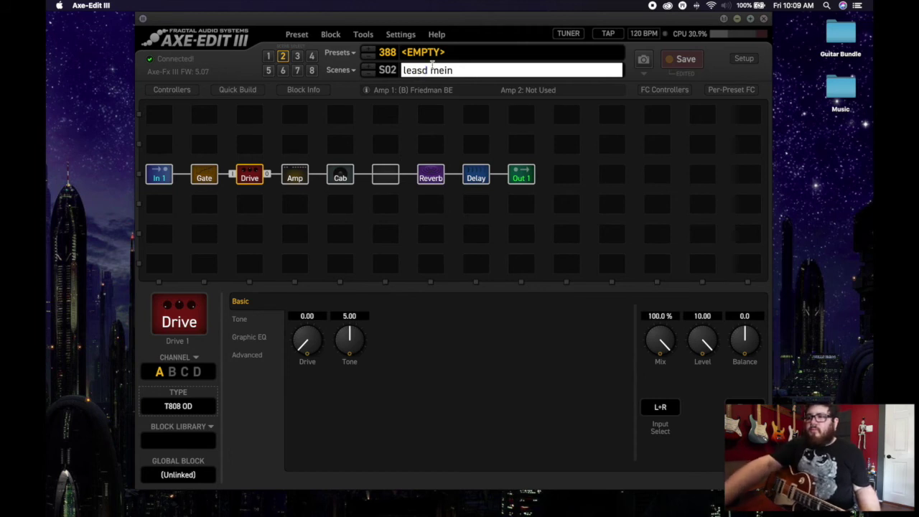
key("BackSpace")
key("Right")
key("Right")
key("Right")
key("Right")
key("BackSpace")
type("a")
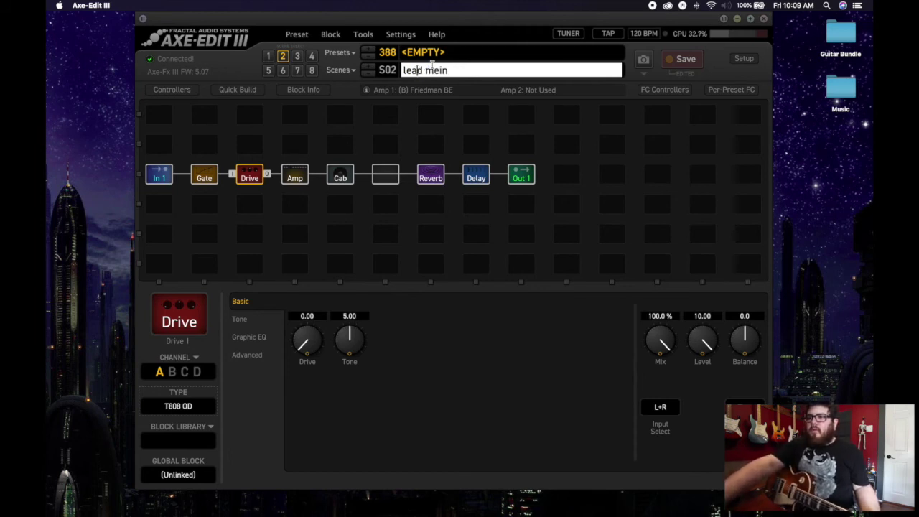
key("Return")
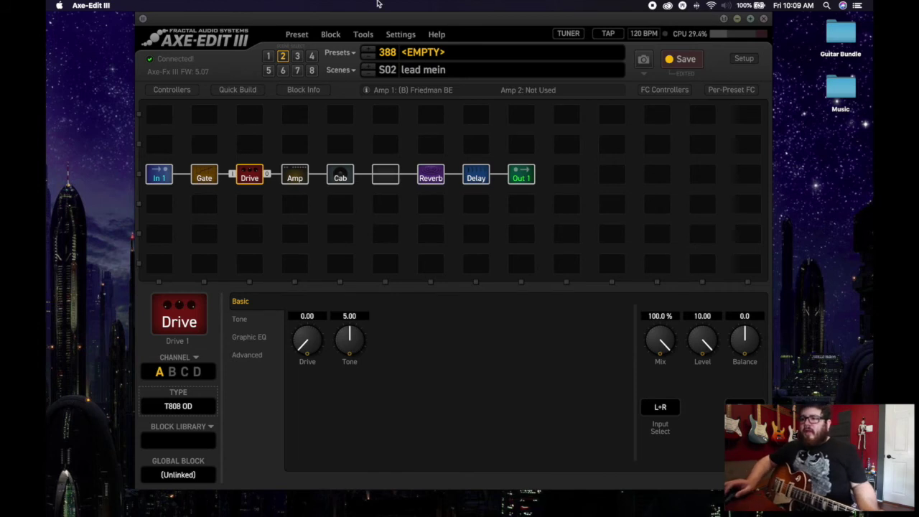
left_click(691, 59)
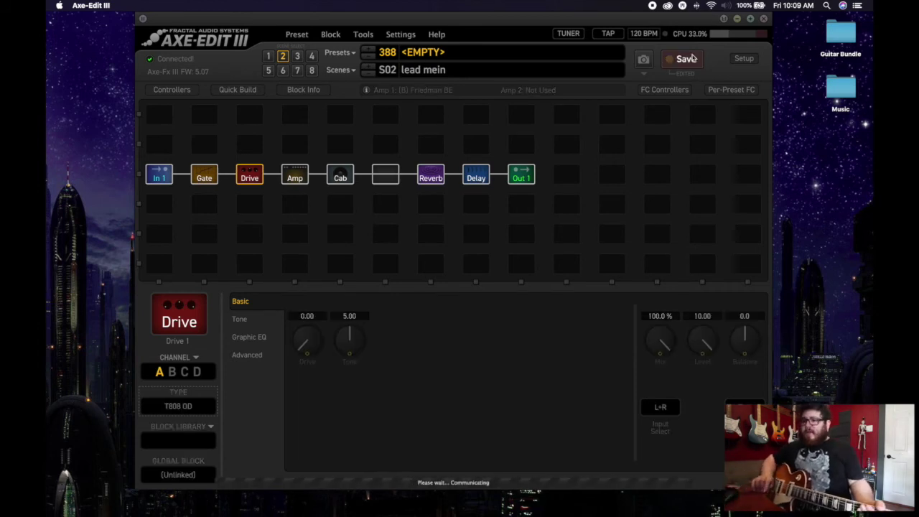
- Switch to scene 1 and return to scene 2 to compare the rhythm and lead sounds
left_click(371, 75)
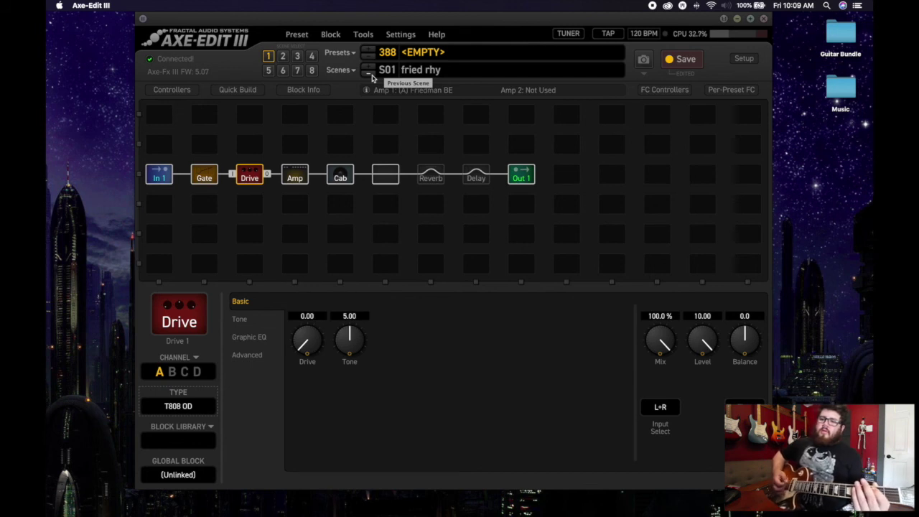
left_click(368, 70)
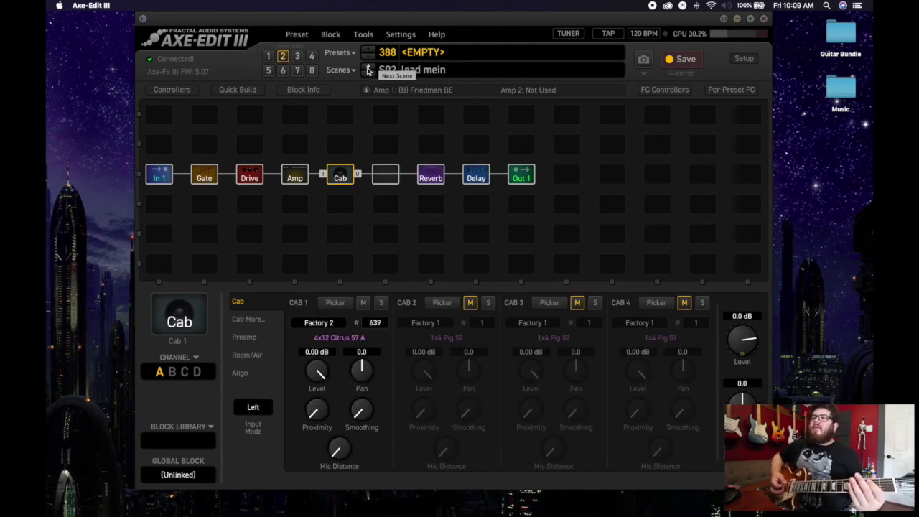